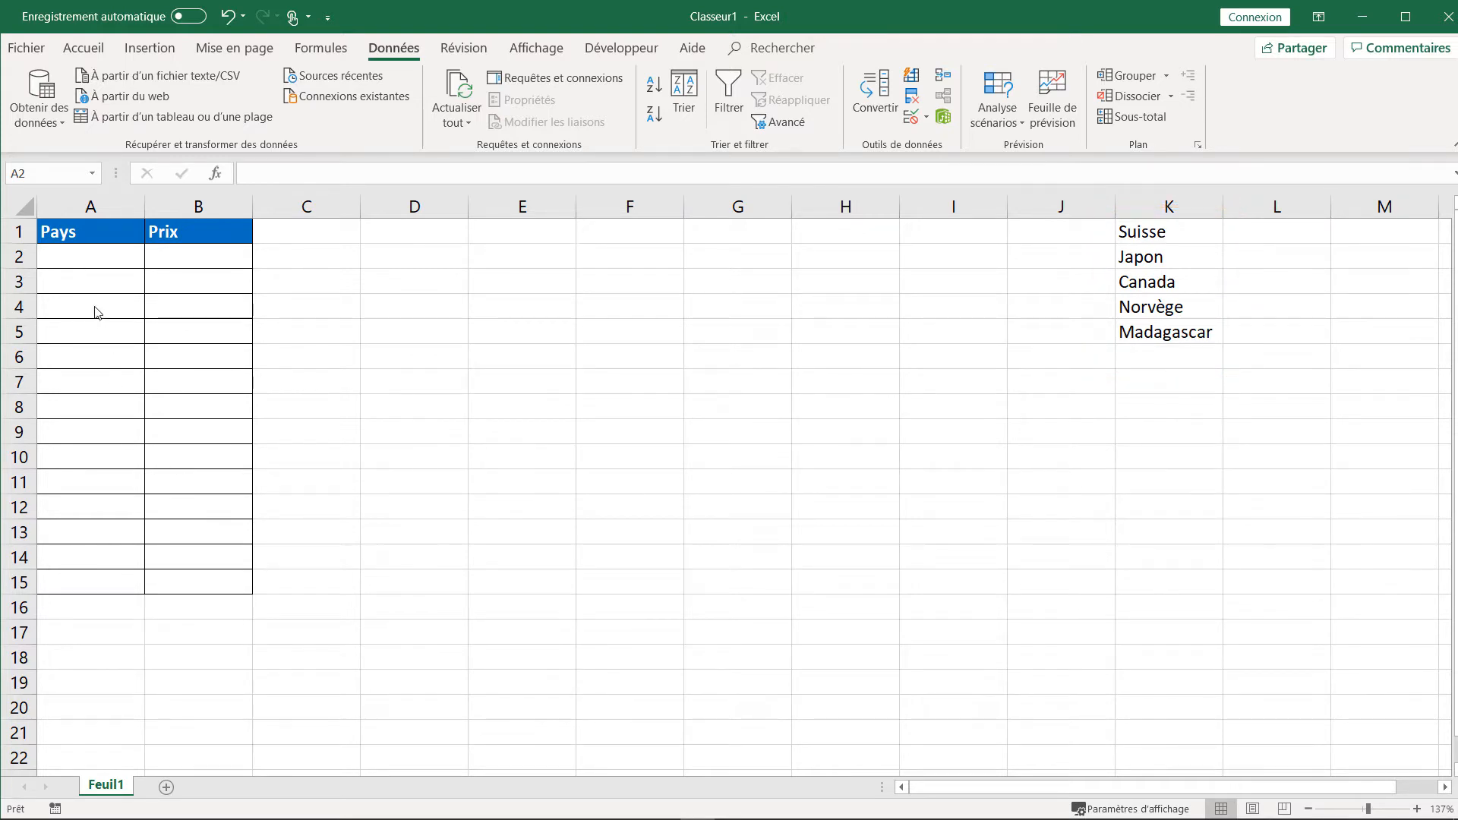
Start a list-type data validation for A2:A15, using the country names in K1:K5 as its source
click(86, 253)
drag(87, 253, 109, 588)
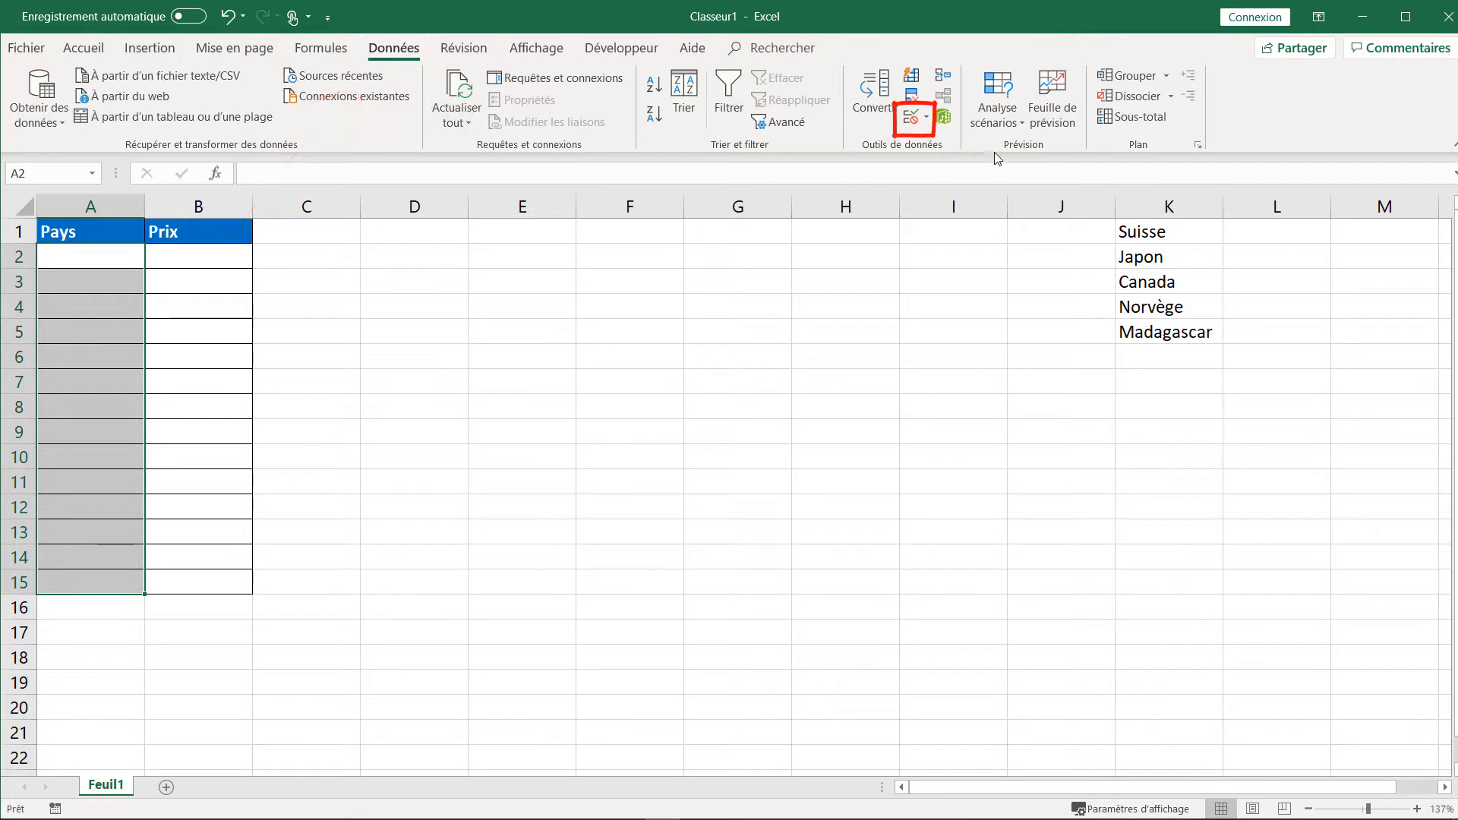
click(911, 120)
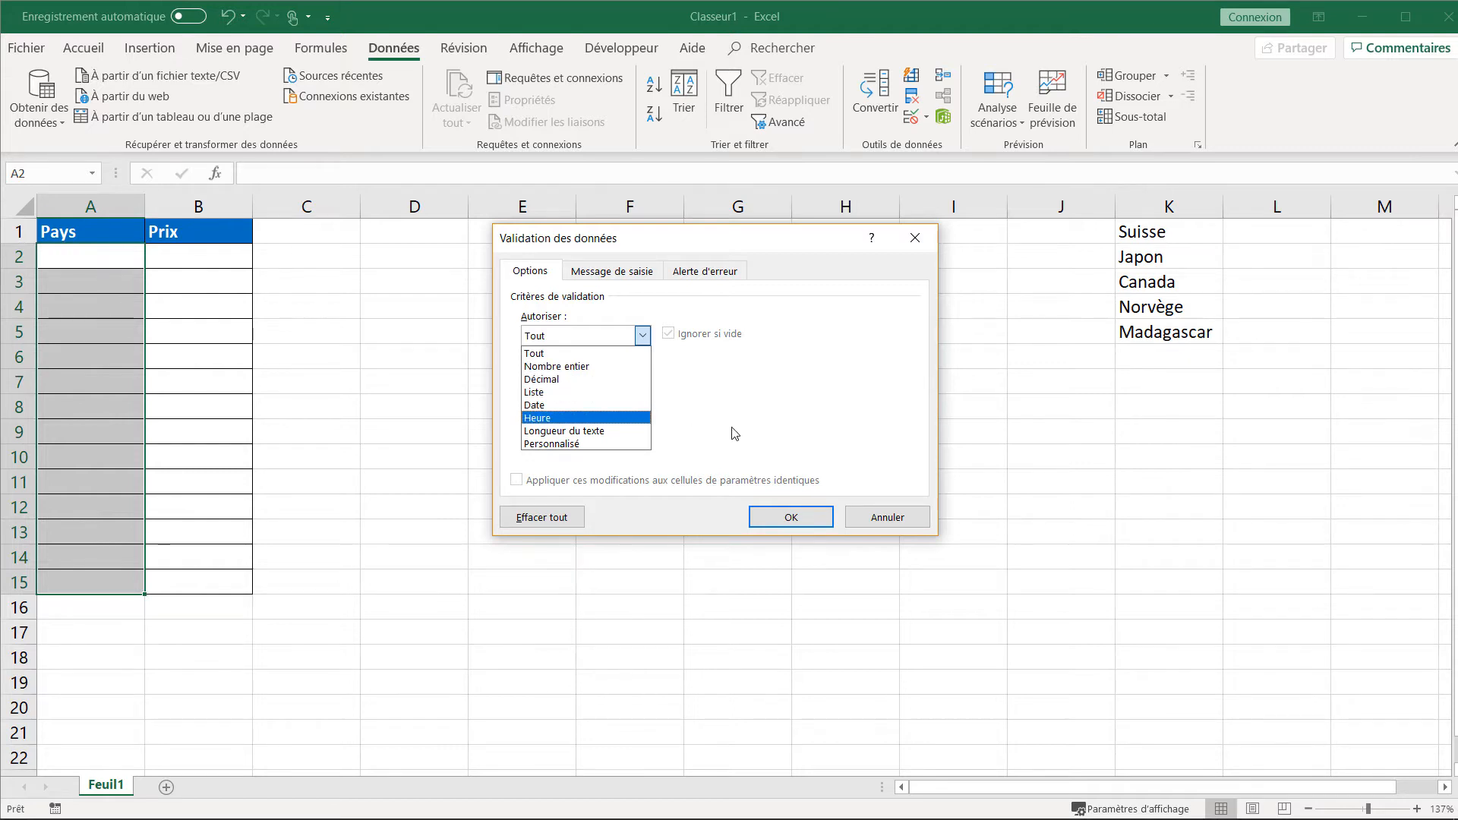
click(629, 392)
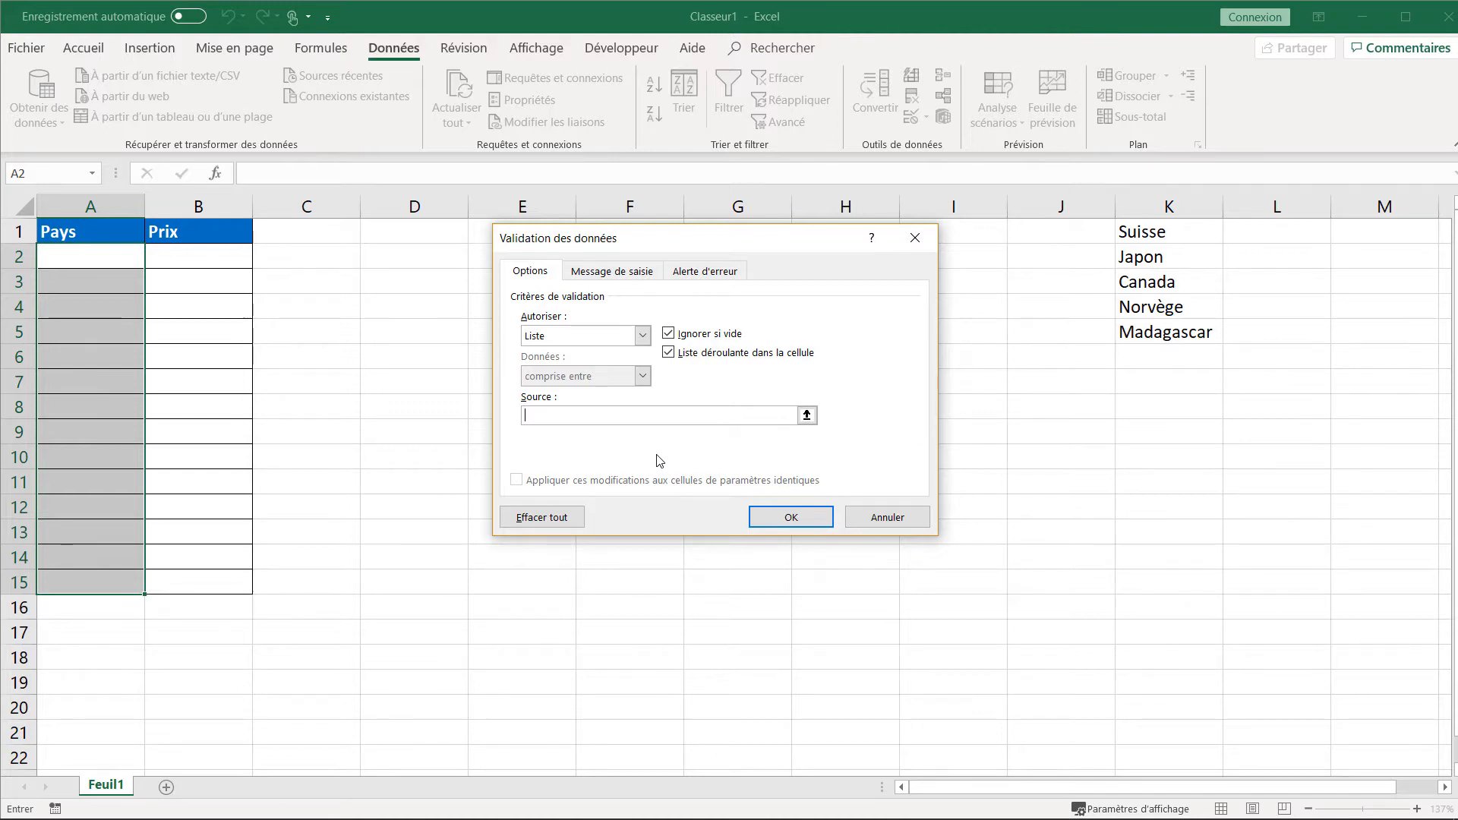
click(811, 424)
drag(1143, 232, 1215, 342)
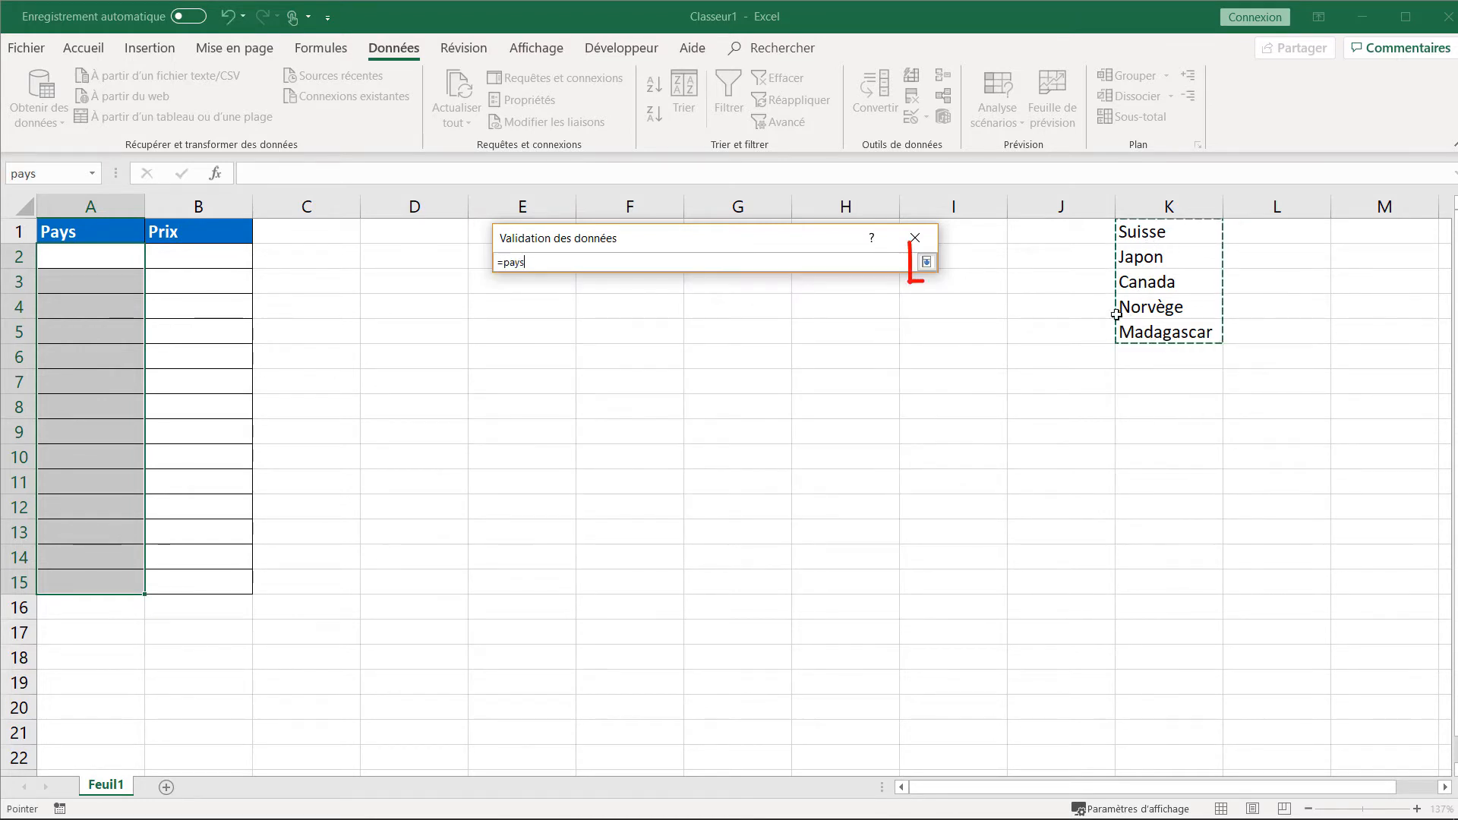
click(926, 261)
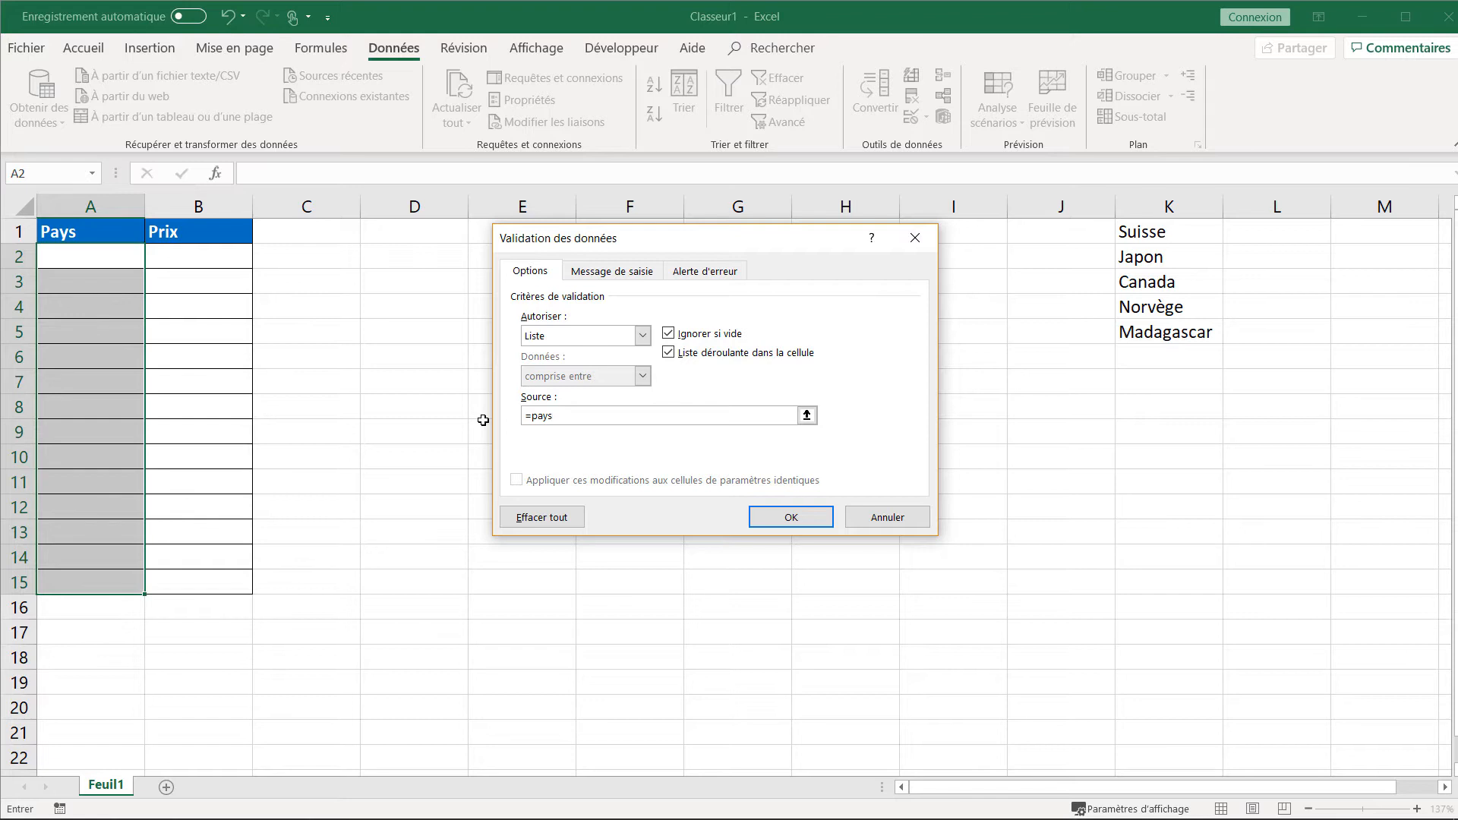
Replace the validation list's source with the pasted defined name pays and apply the rule to A2:A15
key(BackSpace)
key(BackSpace)
key(BackSpace)
key(BackSpace)
key(F3)
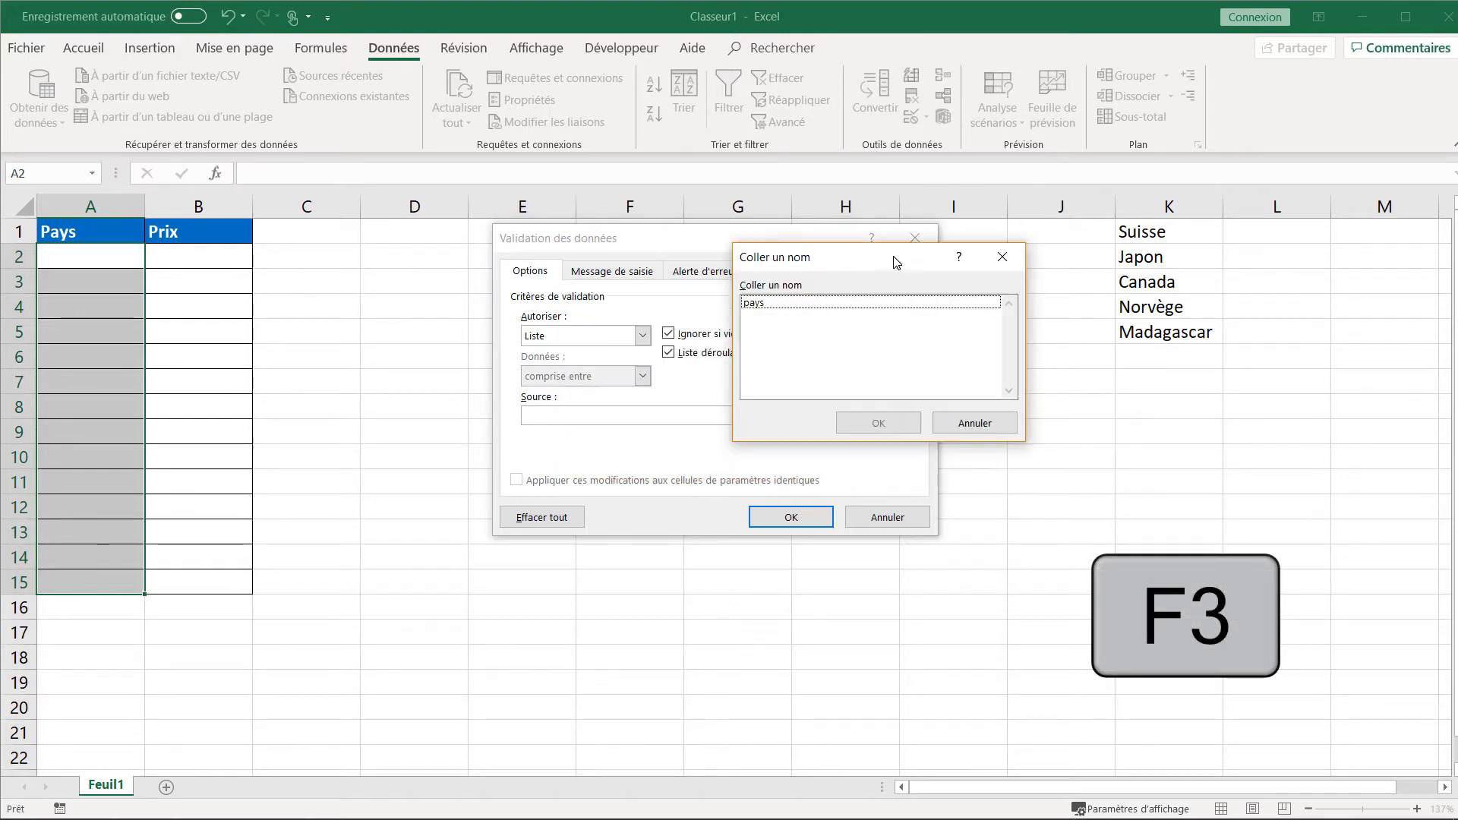
click(764, 304)
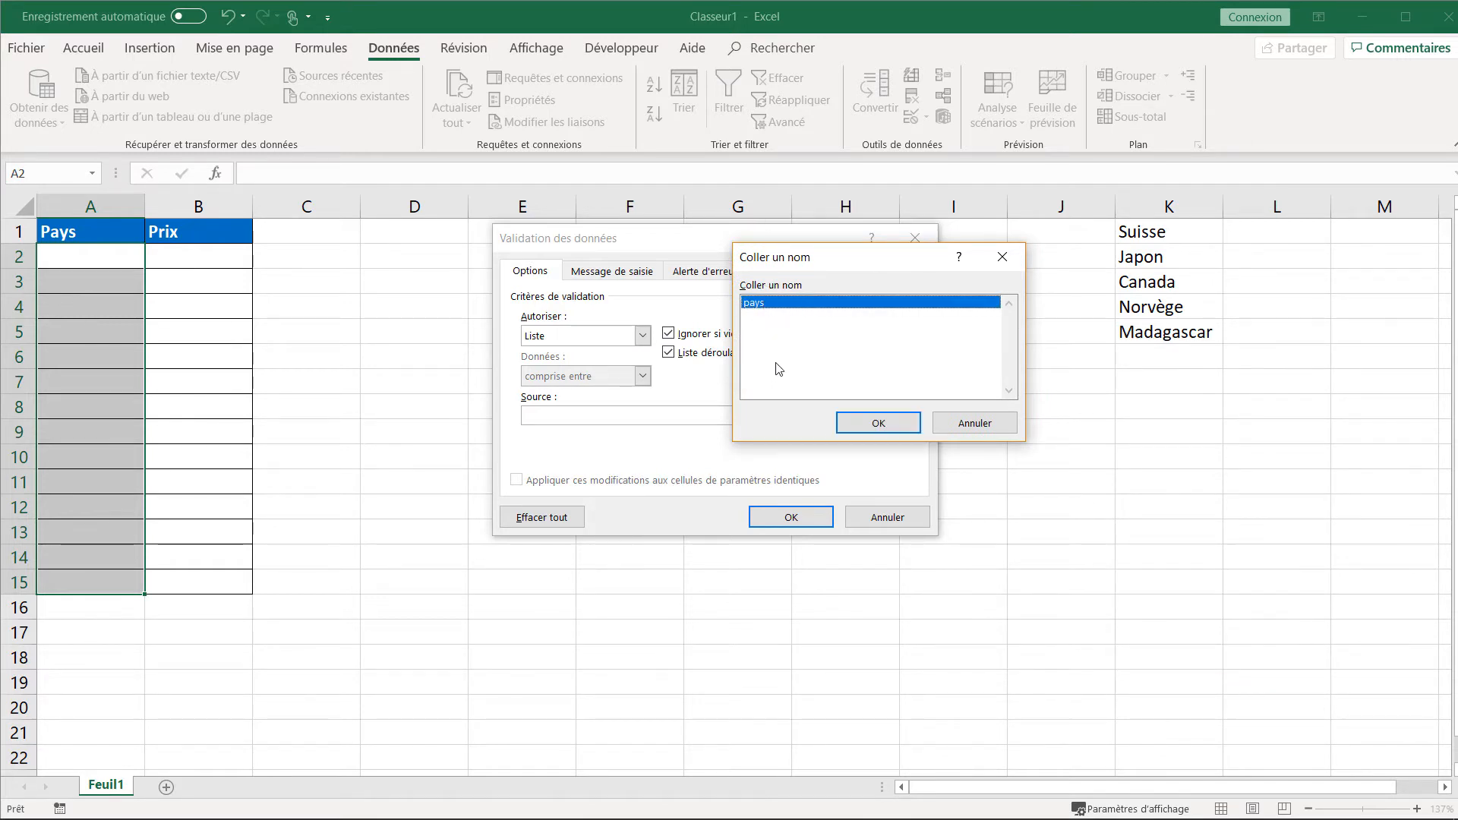
click(881, 428)
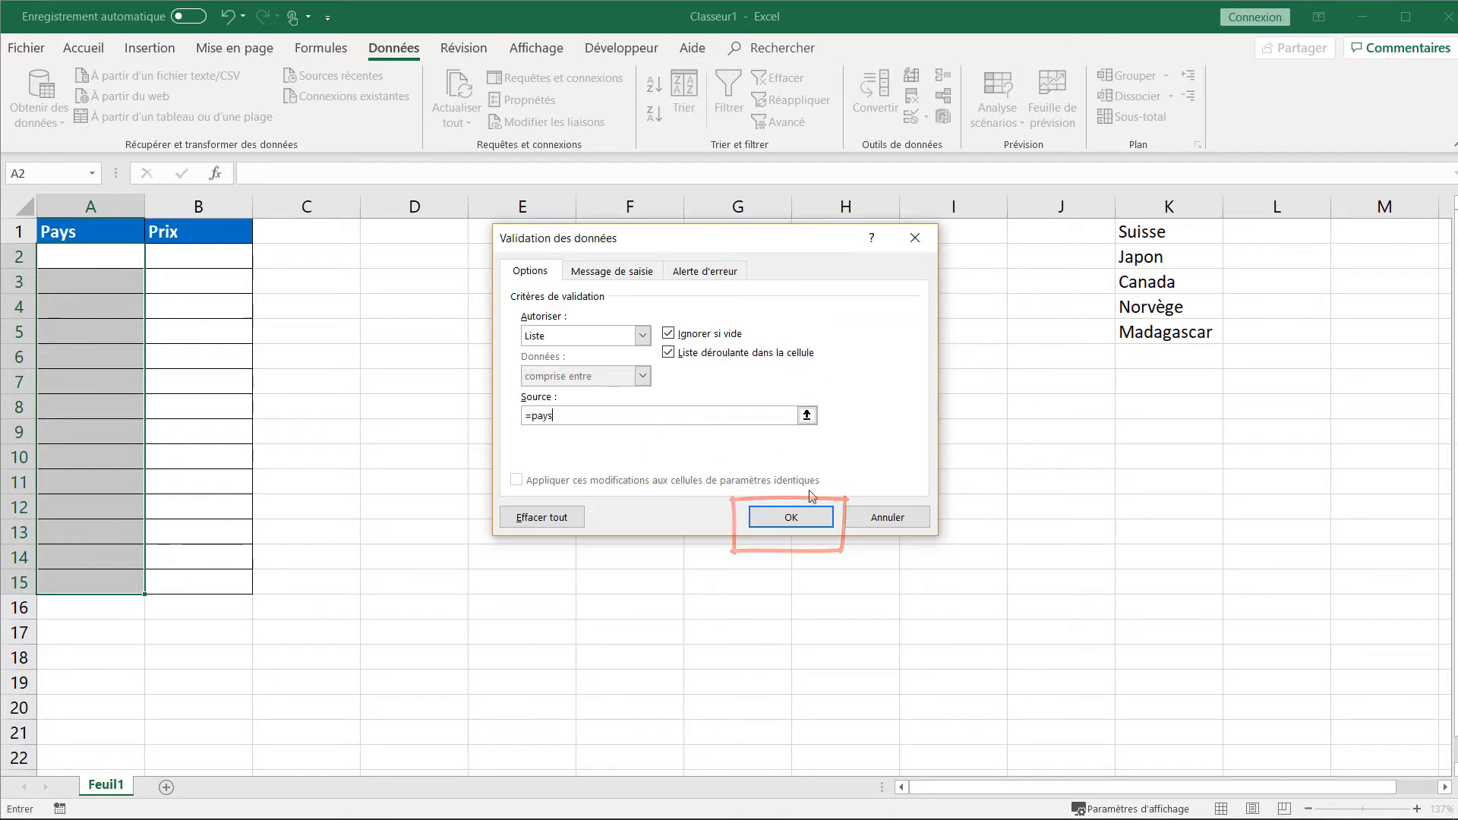
click(806, 524)
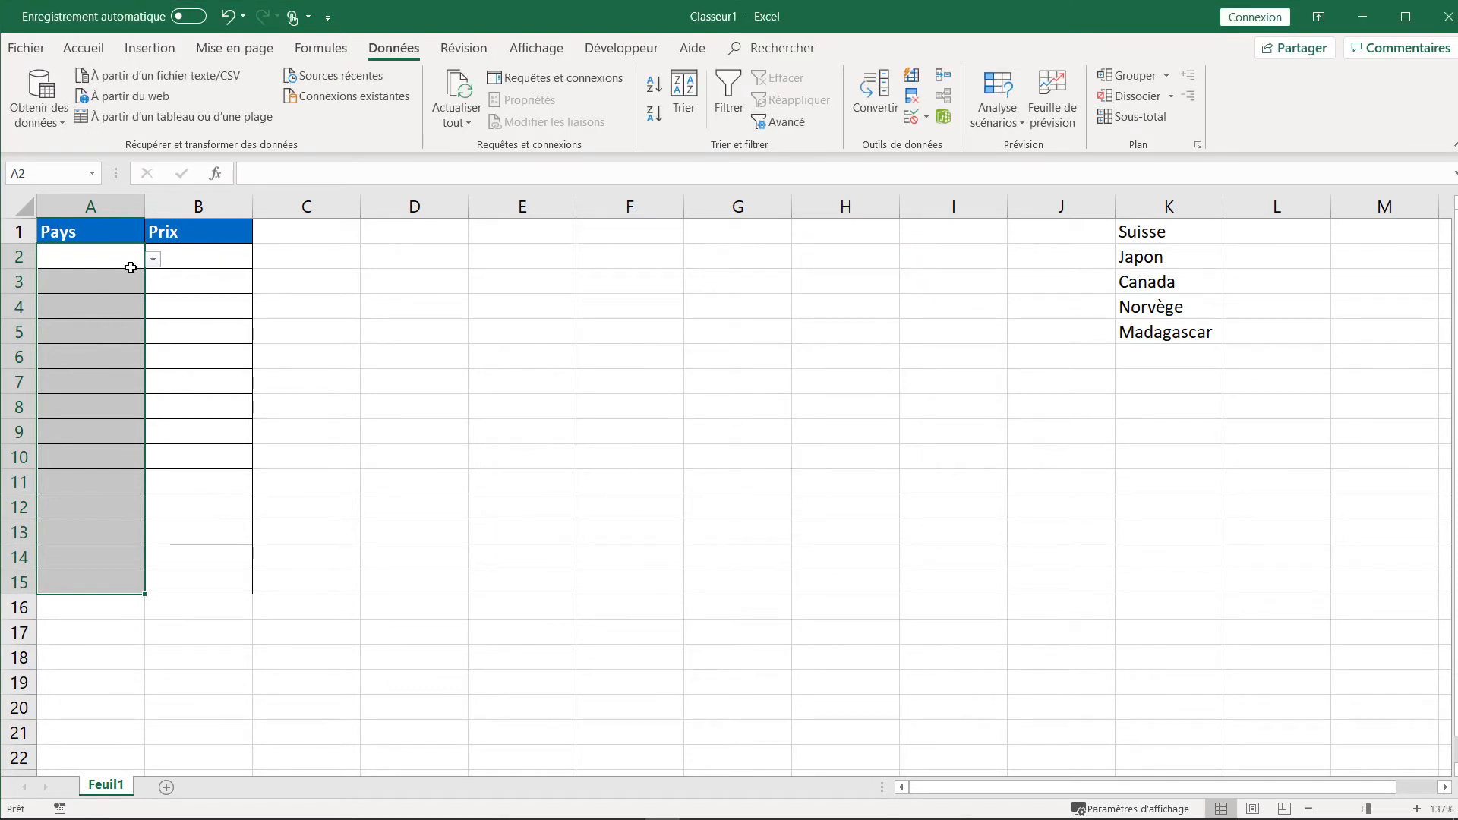
Test the validation in A2 by viewing its country choices and trying to enter France
click(154, 260)
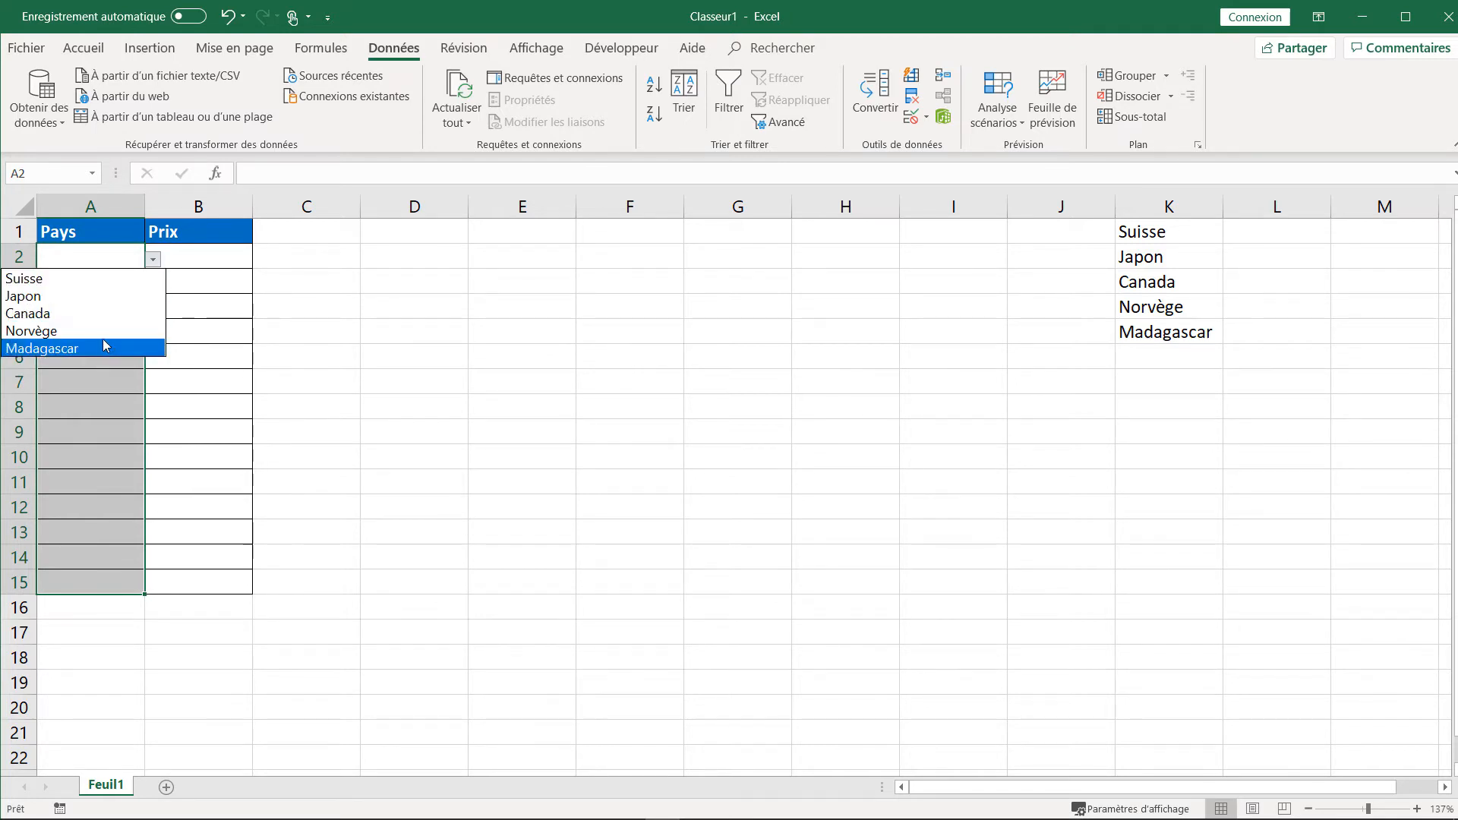
click(100, 262)
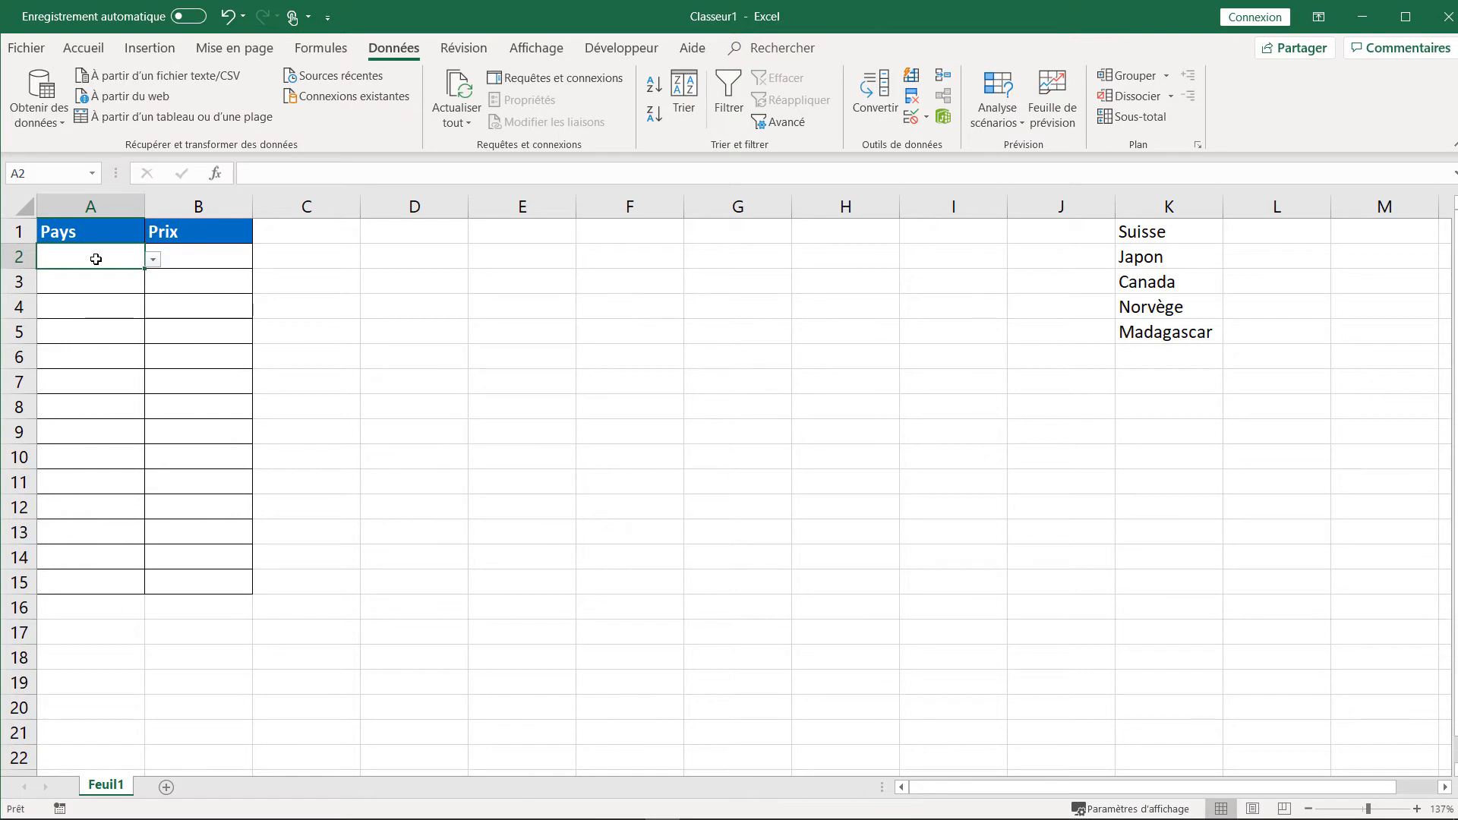
text(France)
key(Return)
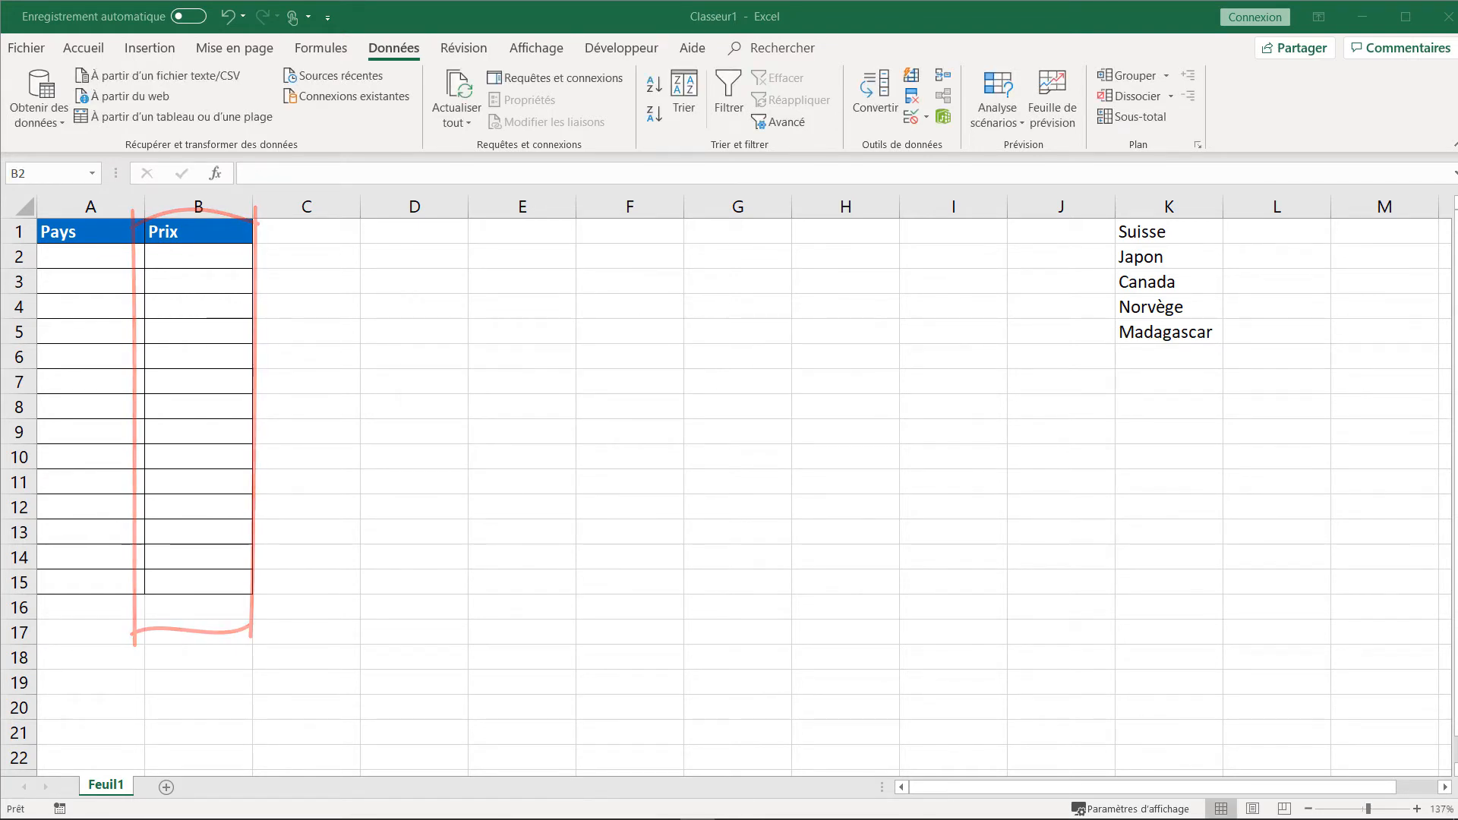
Set the data validation for B2:B15 to whole numbers (Nombre entier) less than (inférieure à) 3000
click(186, 258)
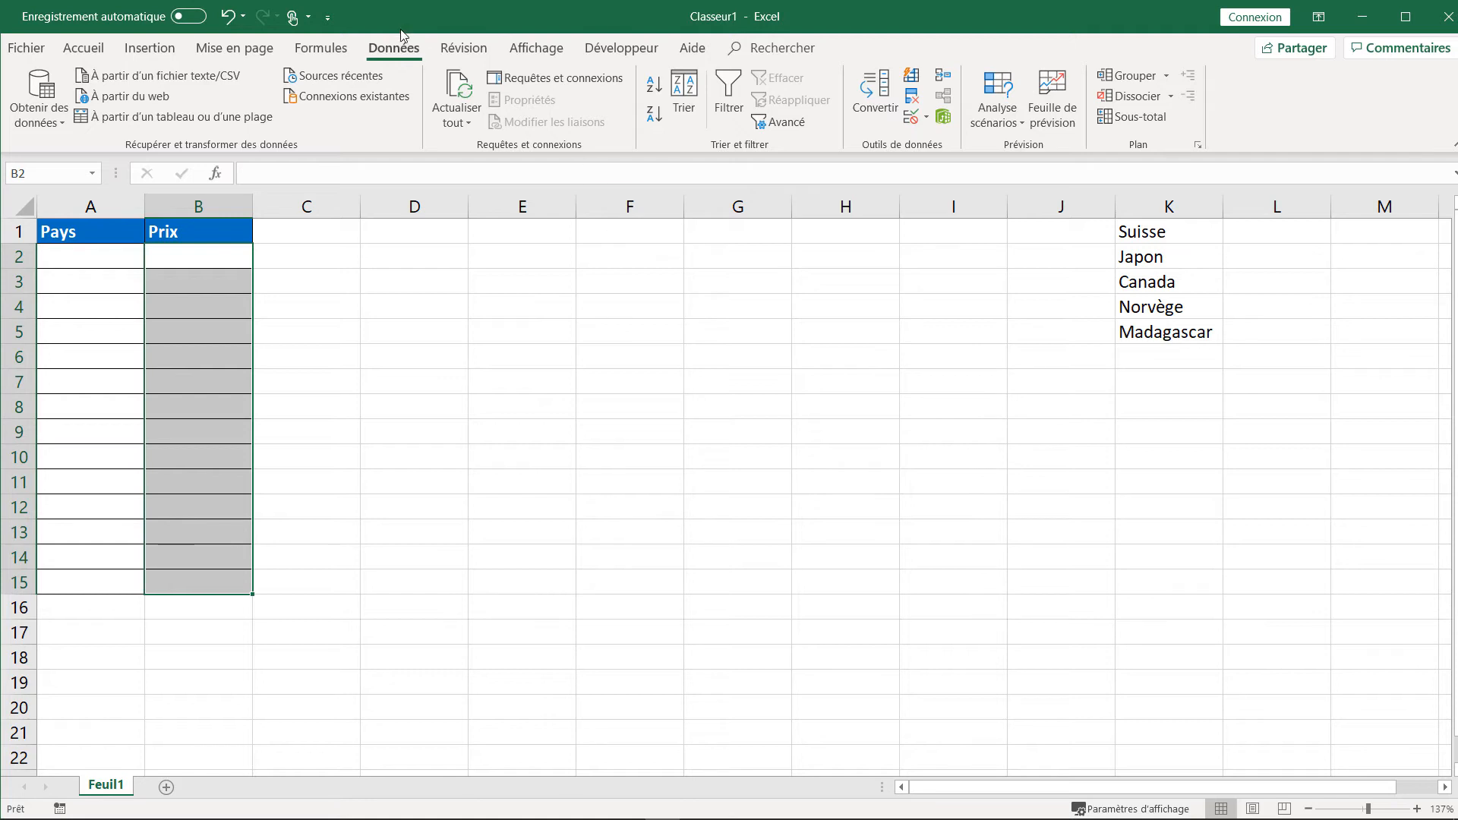
click(914, 122)
click(642, 336)
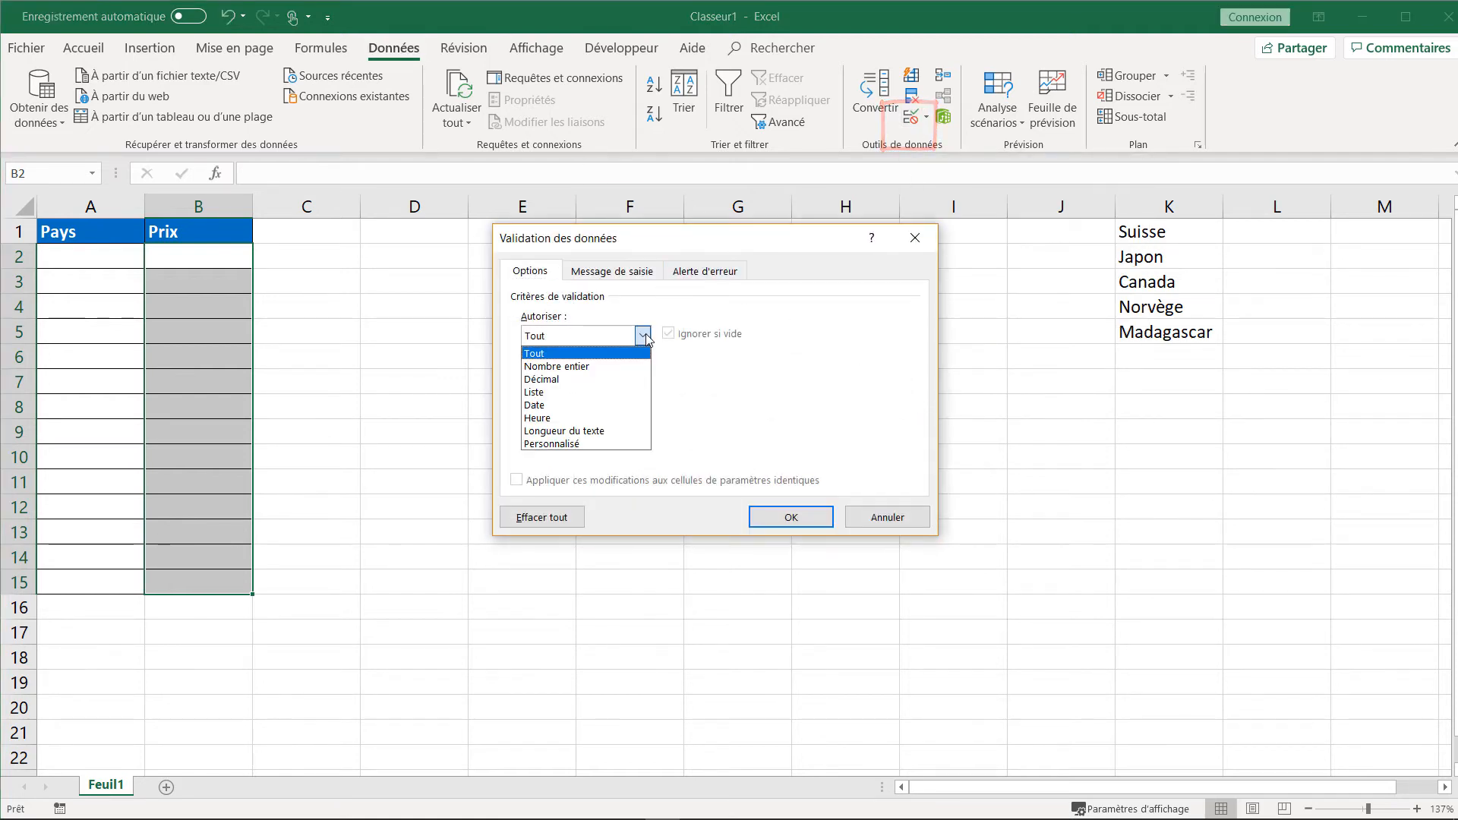
click(562, 366)
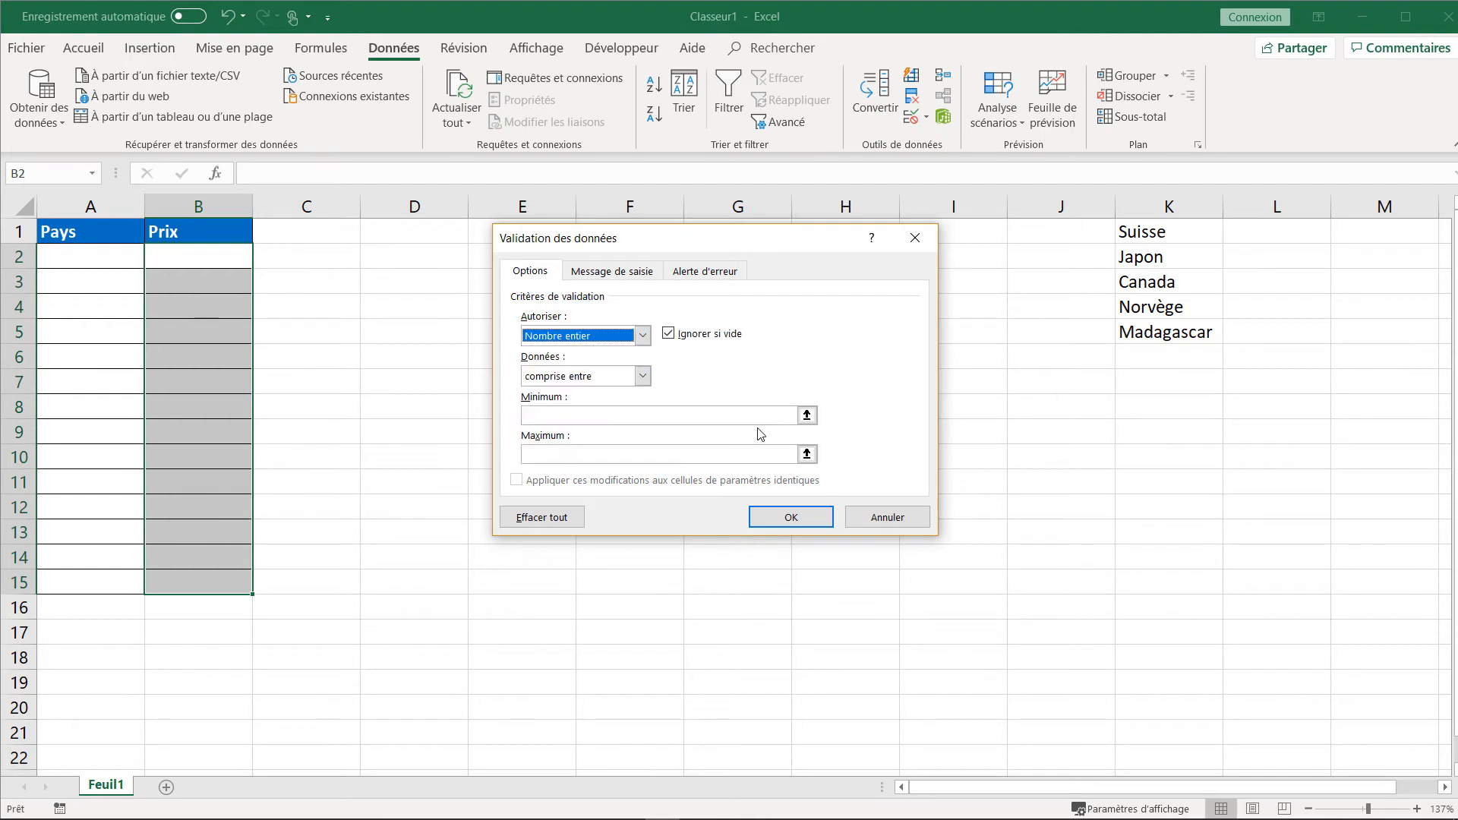
click(643, 377)
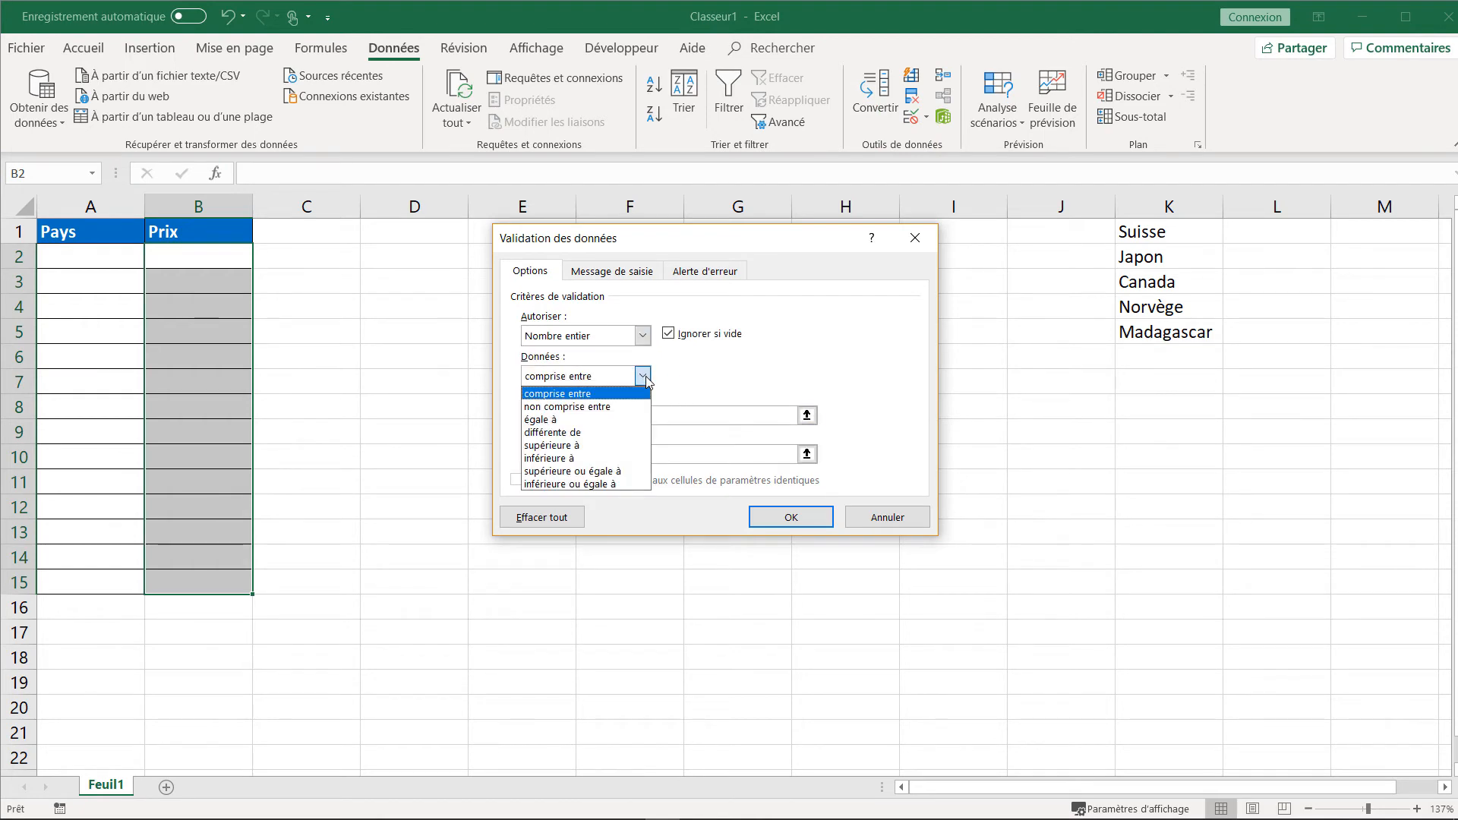
click(626, 459)
click(630, 416)
text(3000)
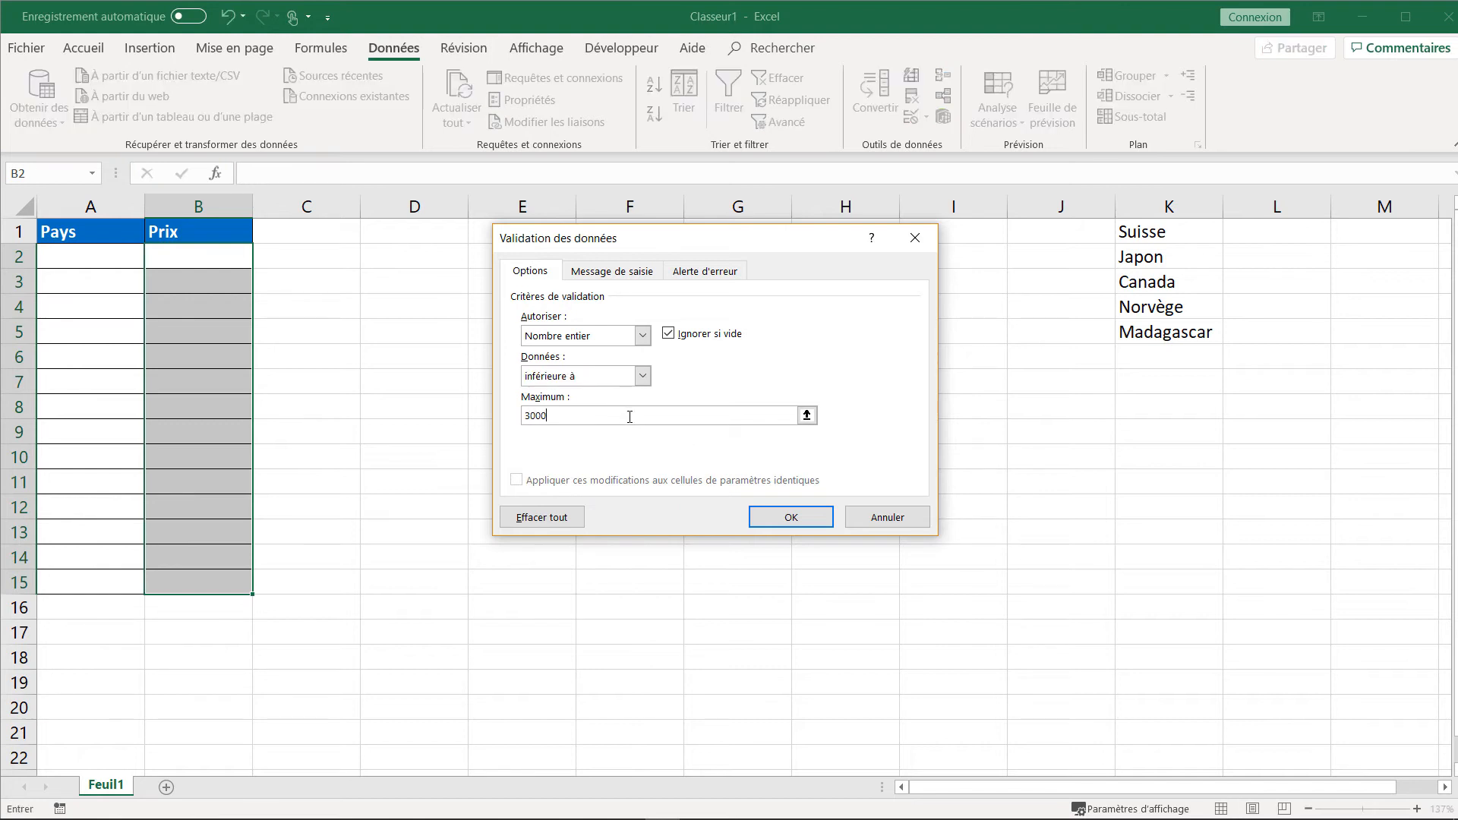
Add an input message to the price validation with the title "Avertissement" and the text "Montant inférieur à 3000"
click(610, 275)
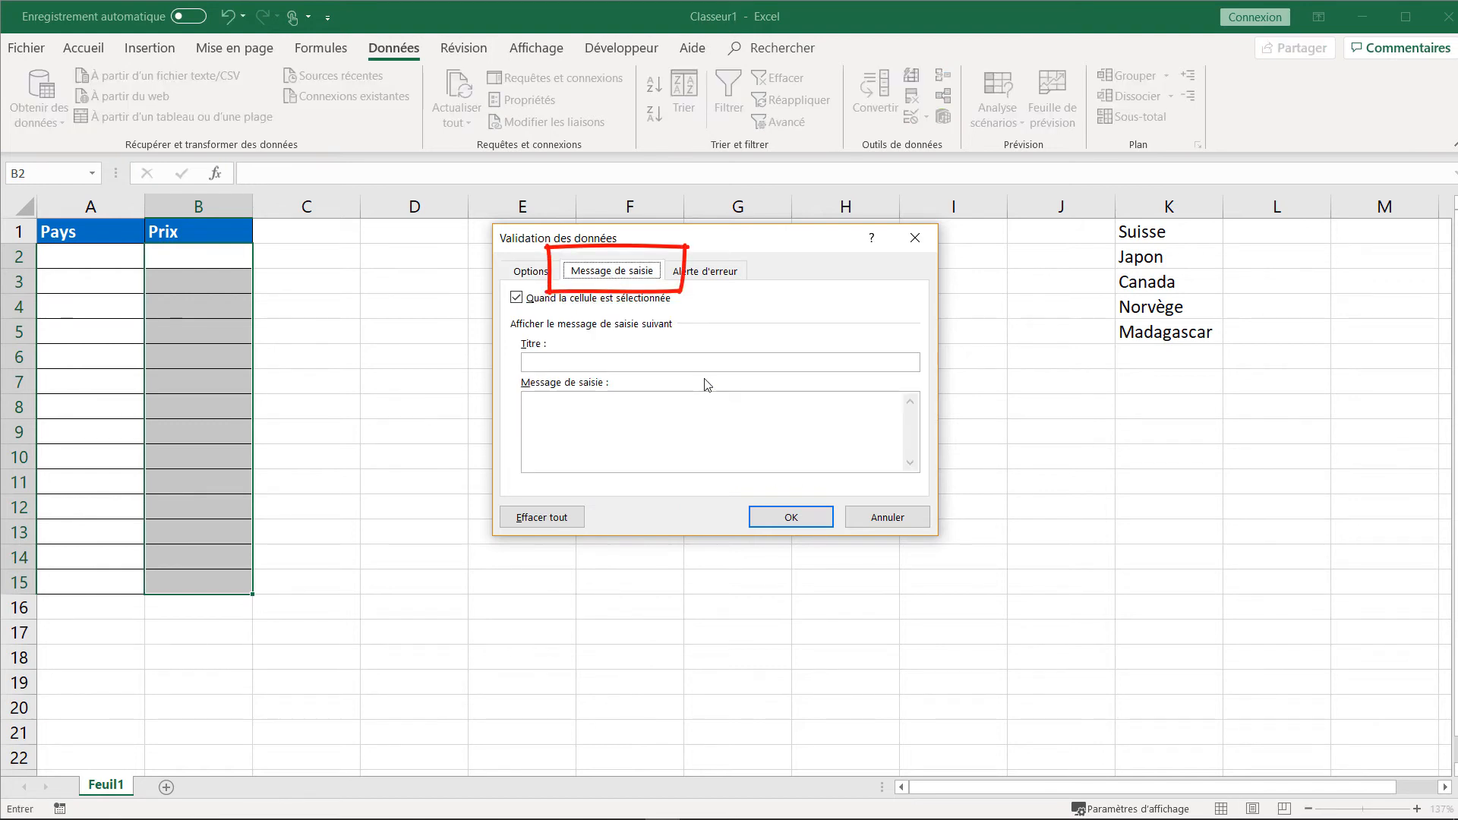
click(634, 362)
text(Avert)
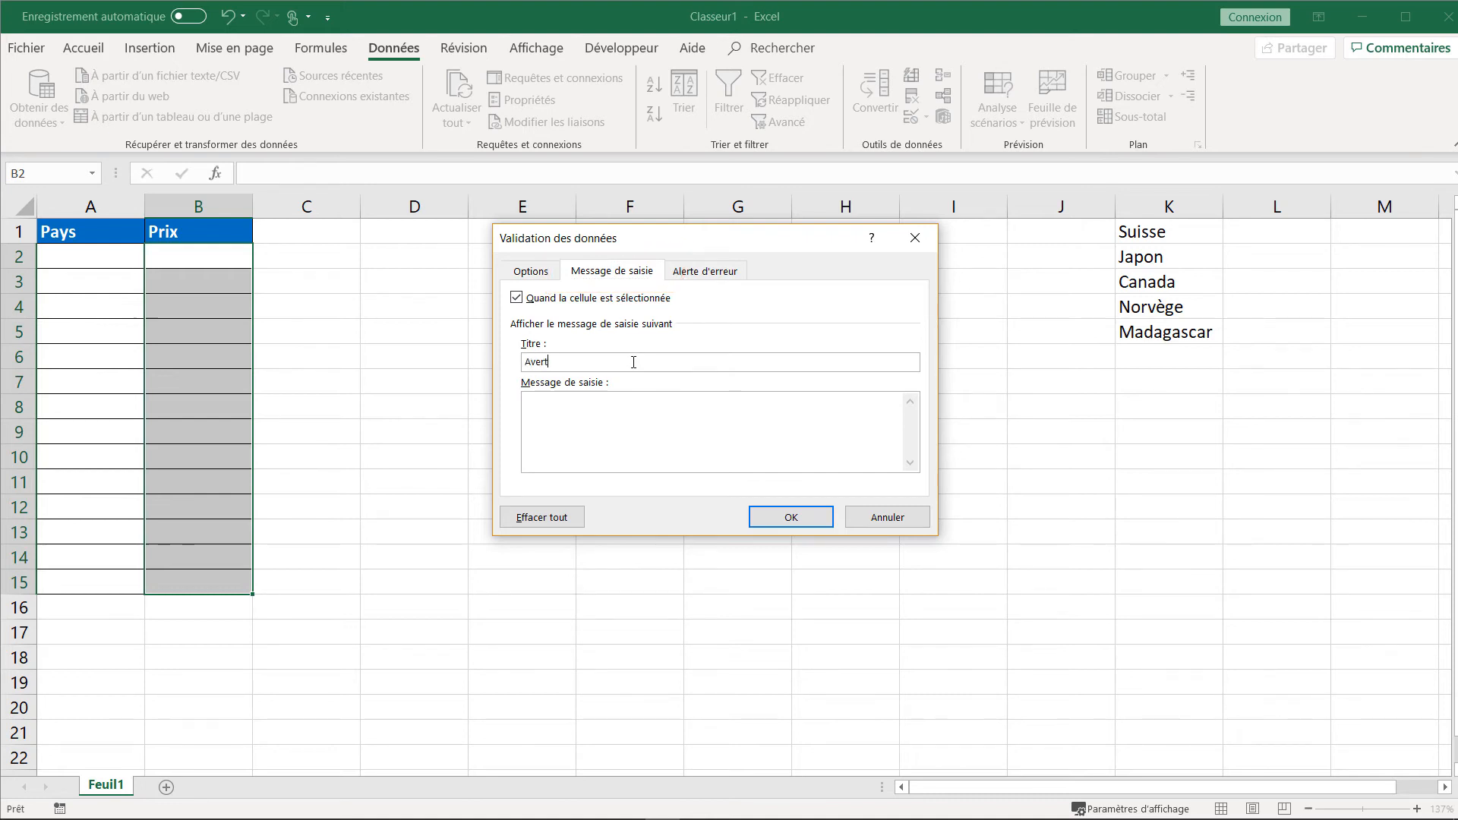
text(isseem)
key(BackSpace)
key(BackSpace)
key(BackSpace)
text(ement)
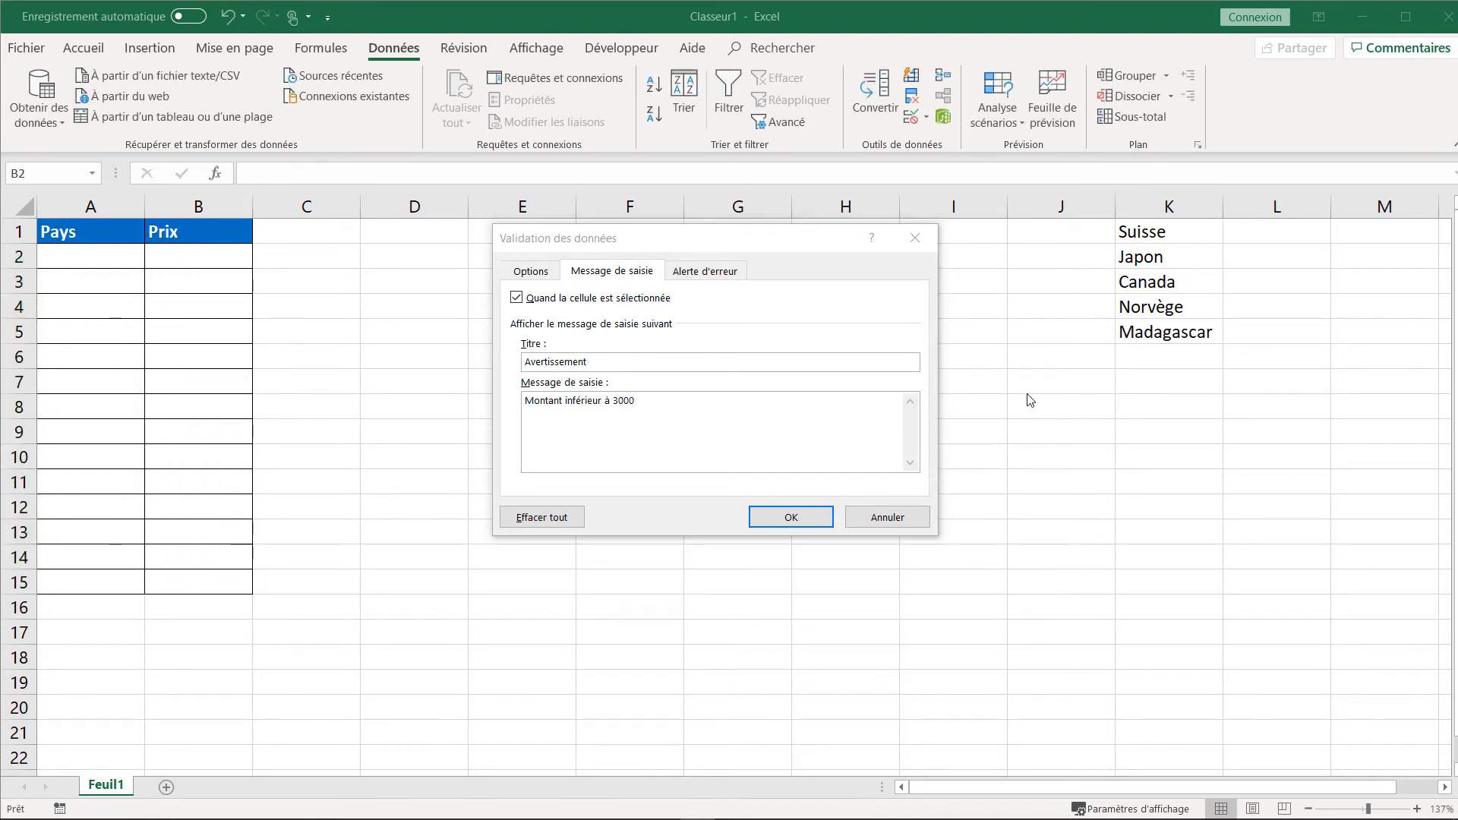
Add a Stop error alert titled "Erreur" with the message "Merci d'indiquer un montant inférieur à 3000" and apply the price validation
click(719, 277)
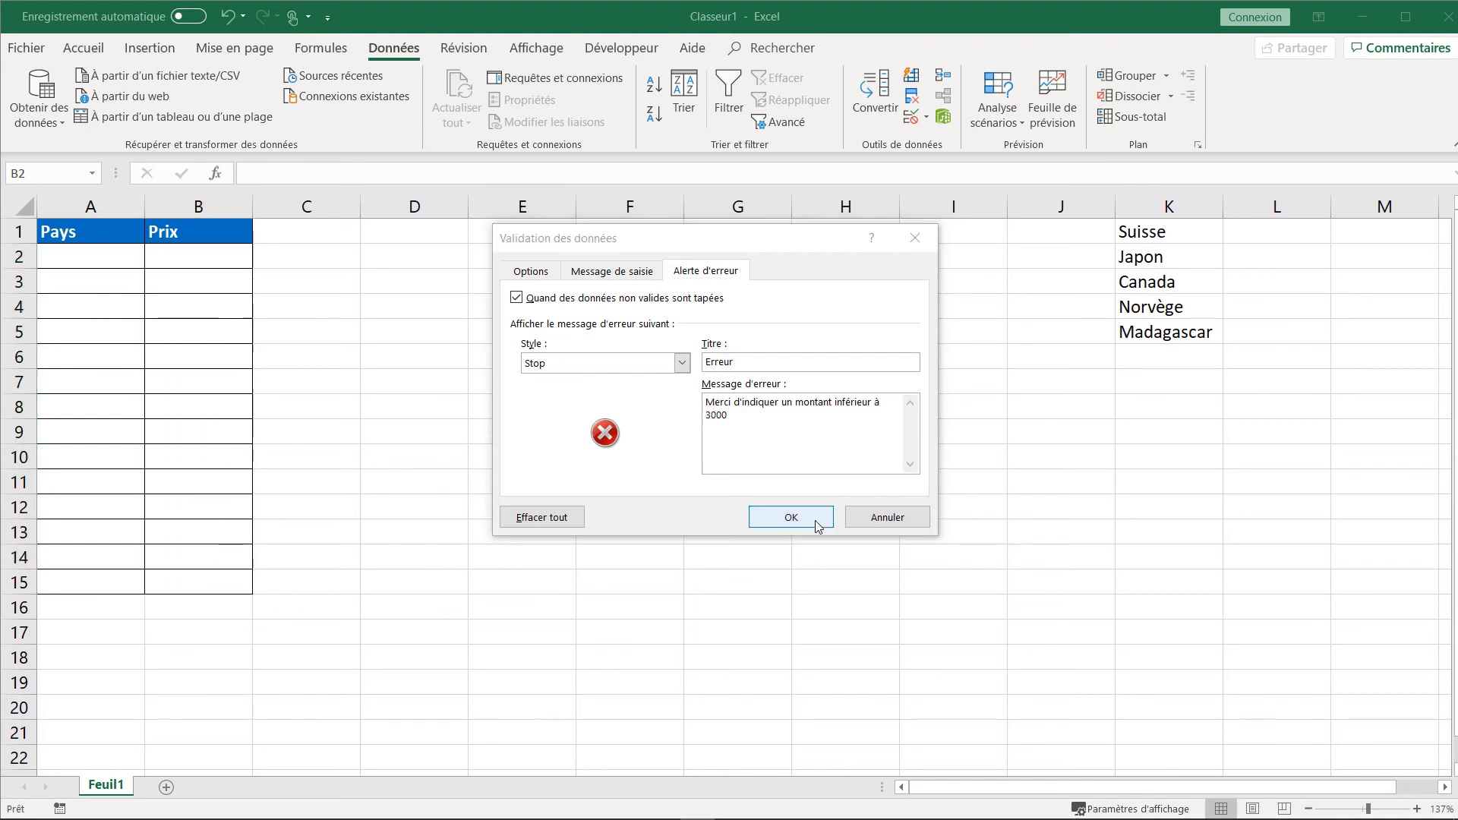
click(791, 517)
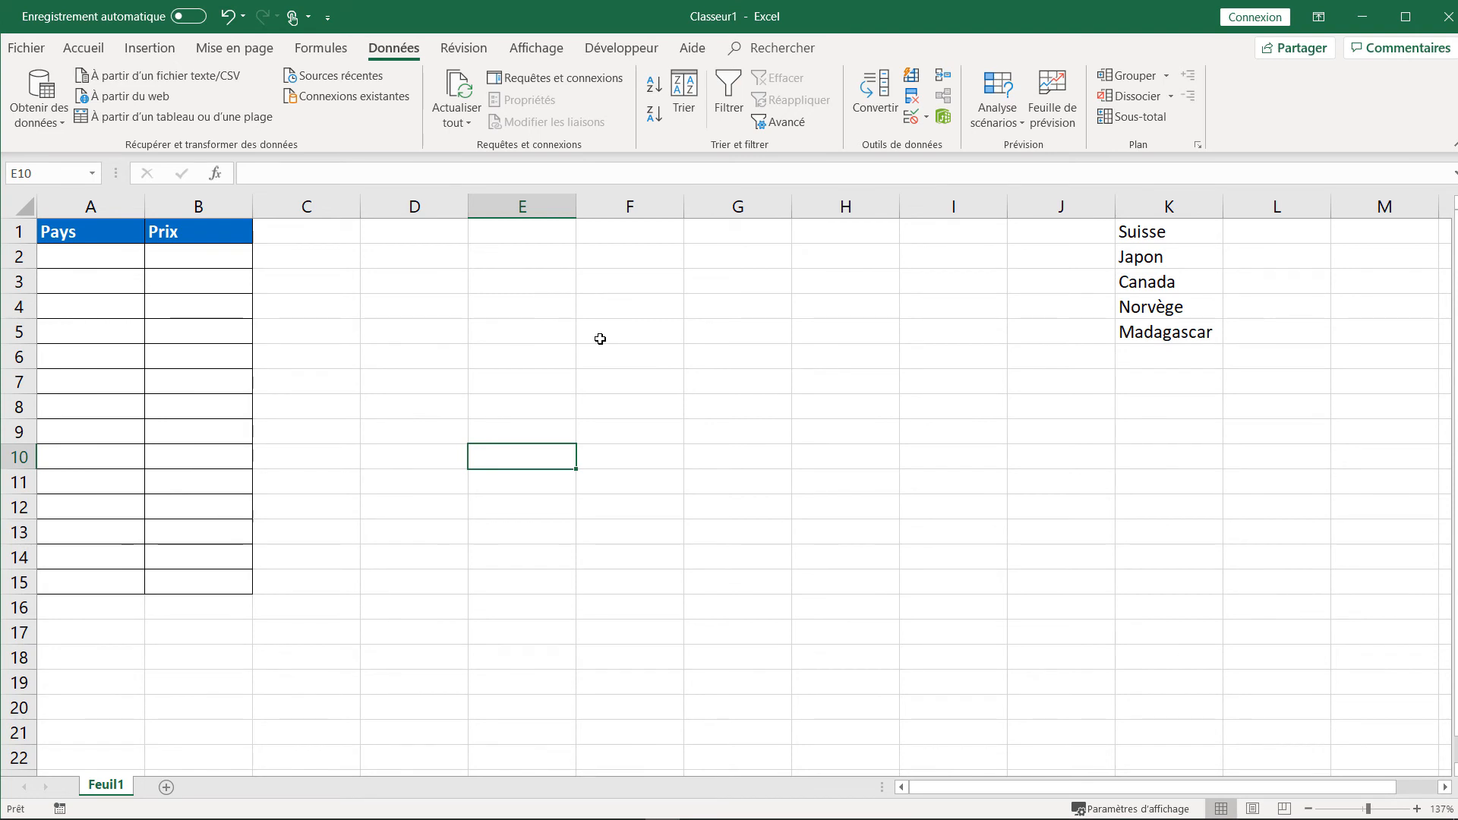
Test the price validation by entering 2500 in B2 and trying to enter 3564 in B3
click(216, 258)
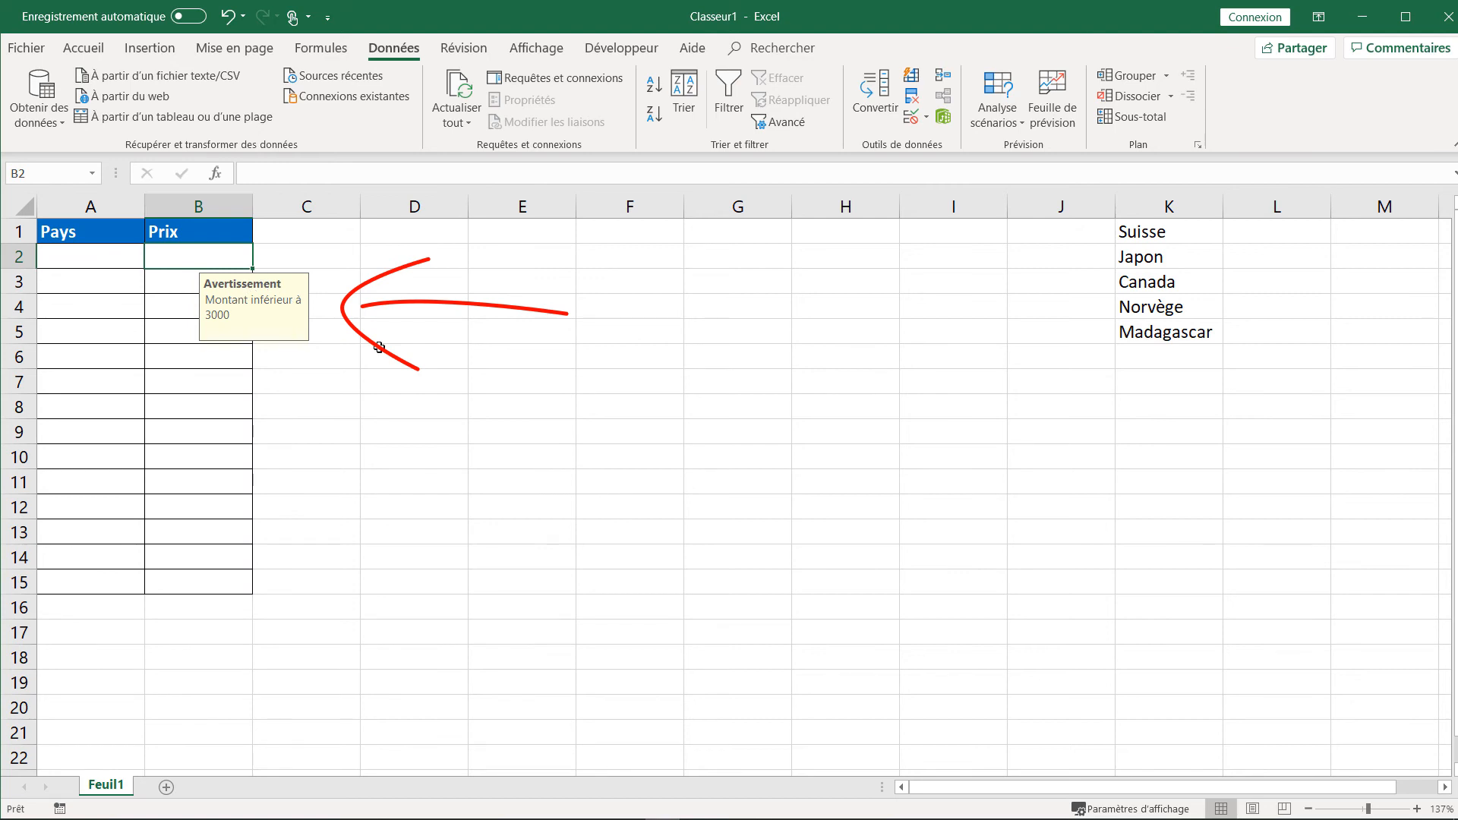
text(25000)
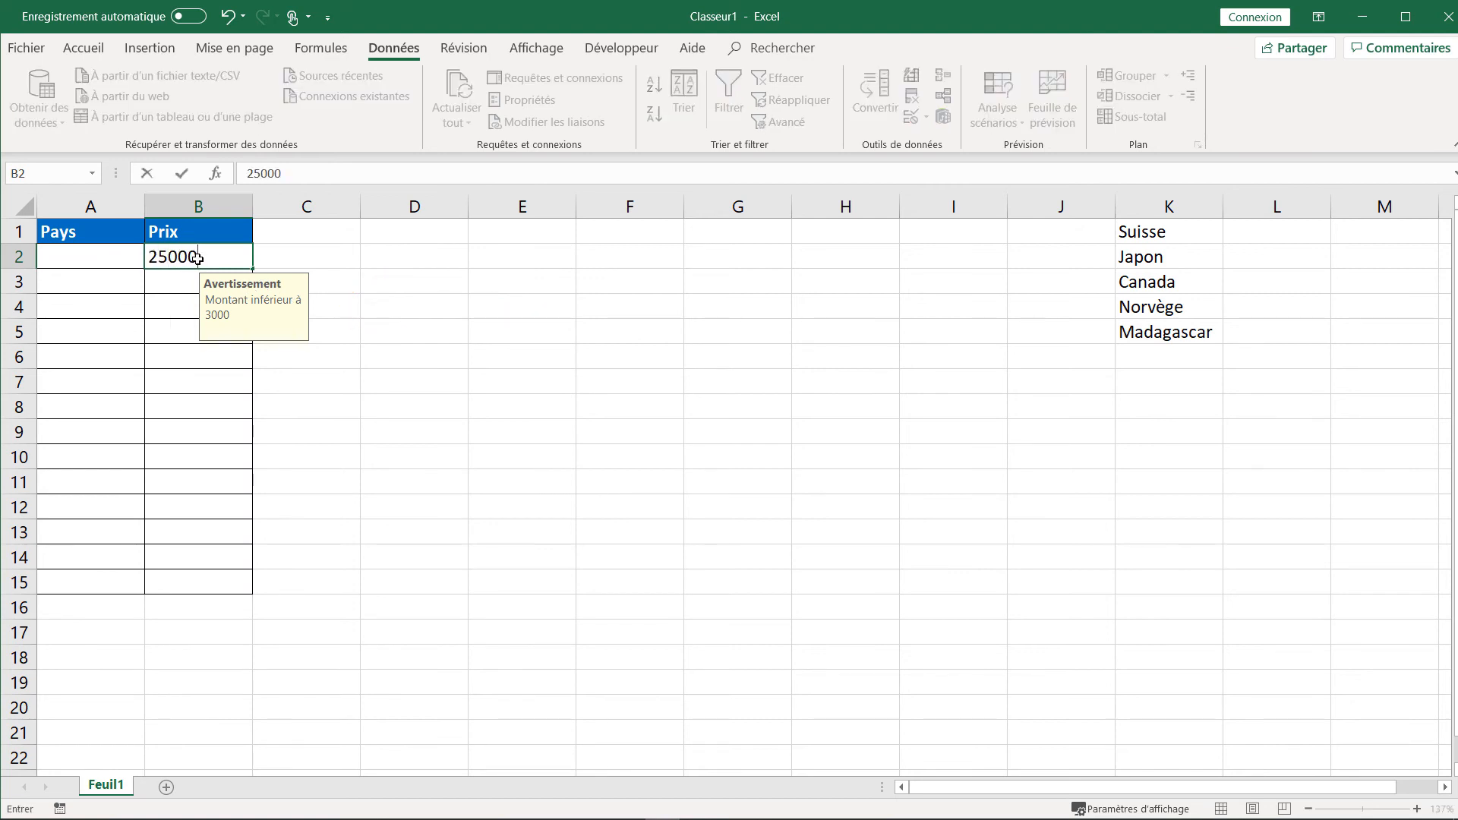
key(BackSpace)
key(Return)
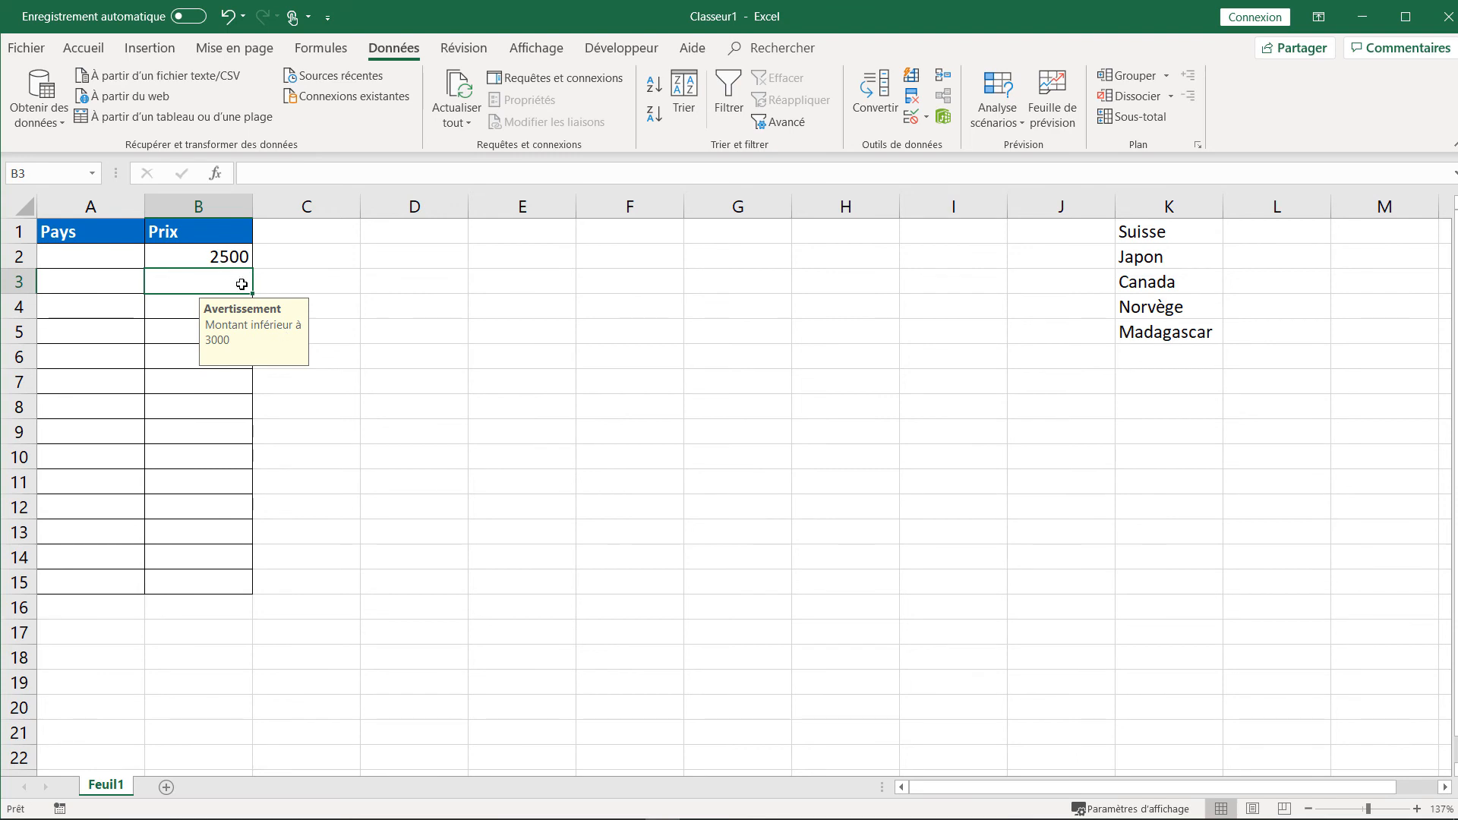
text(3564)
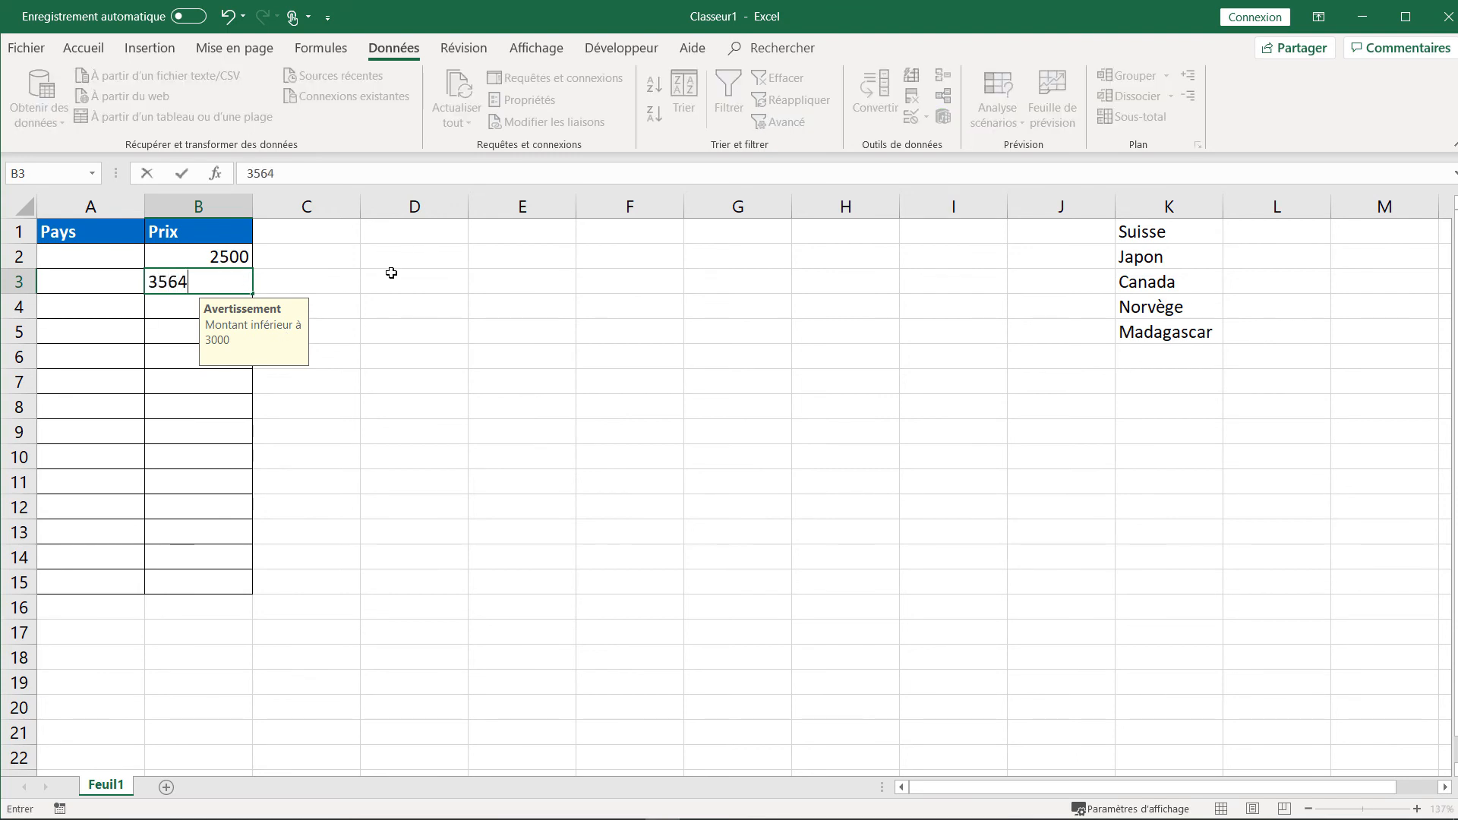
key(Return)
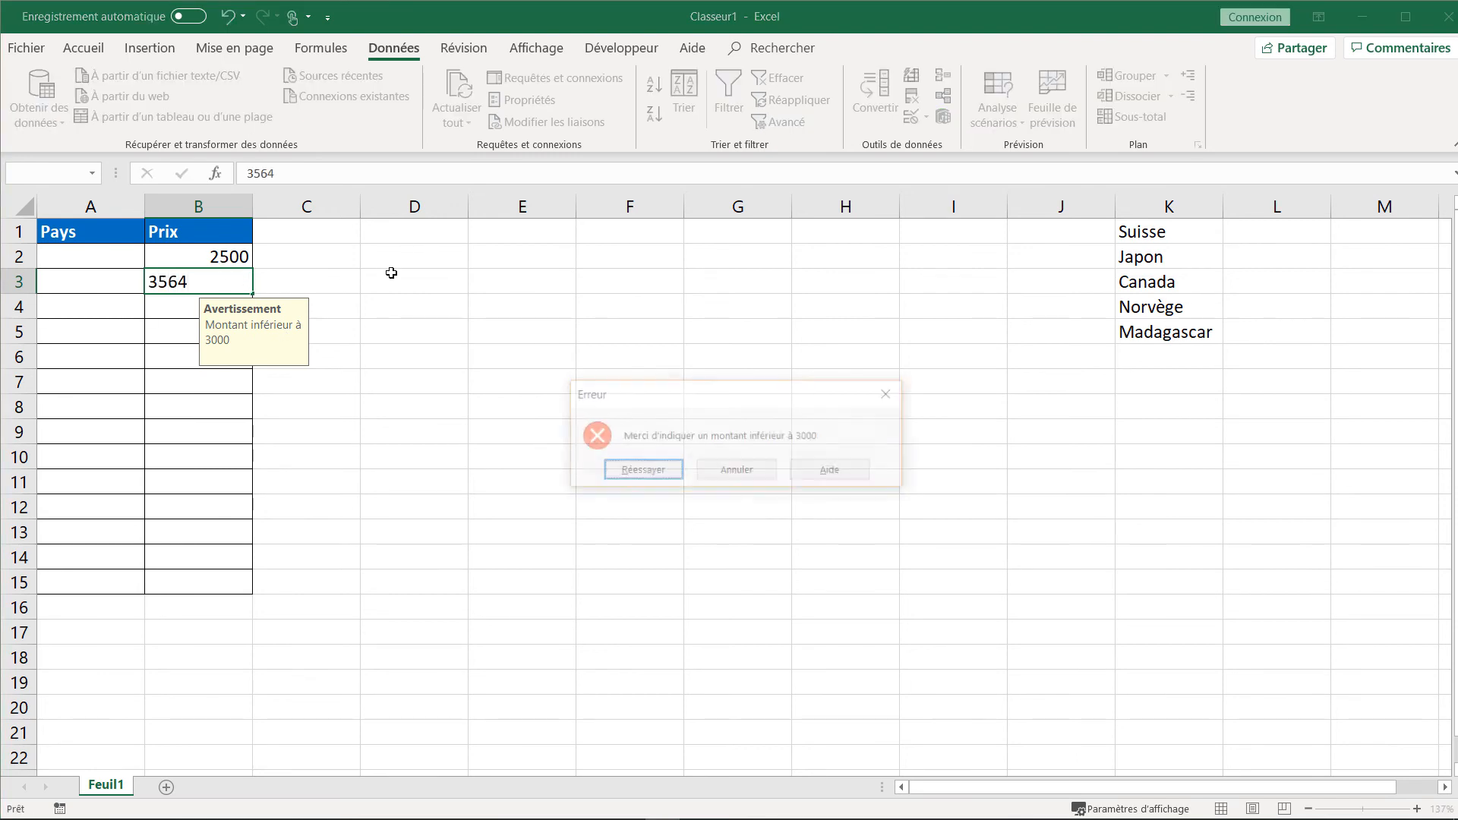